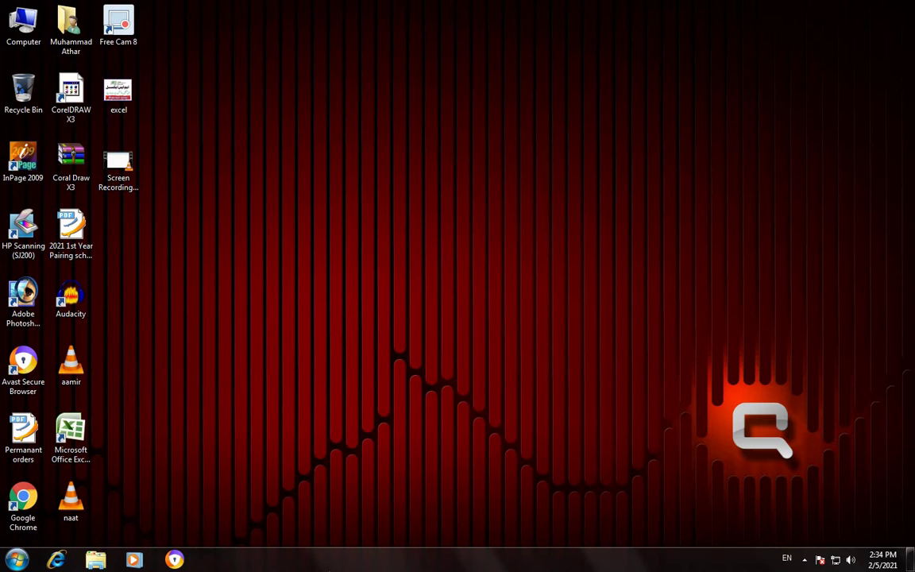
# Step: Start Google Chrome from the desktop and dismiss the Bad Image error dialogs
pyautogui.doubleClick(32, 512)
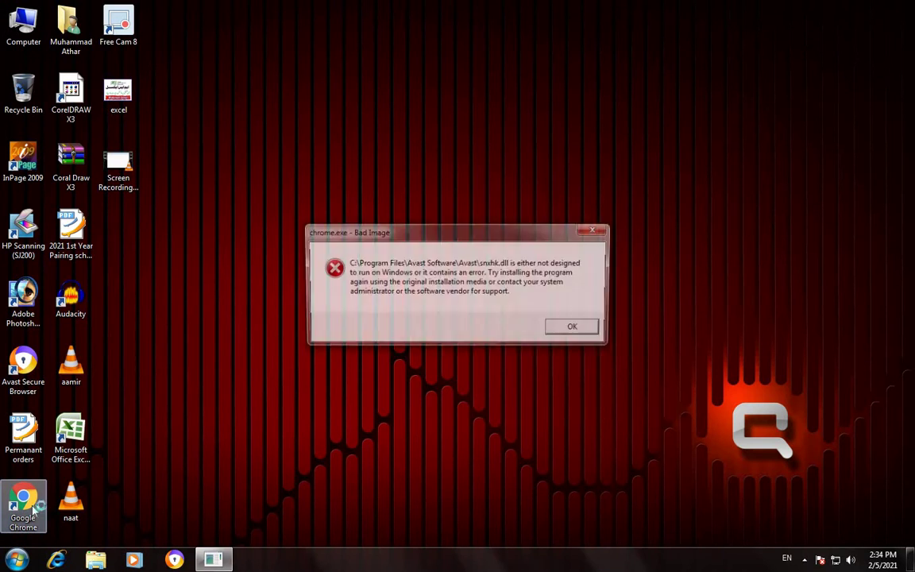
pyautogui.click(609, 229)
pyautogui.click(608, 228)
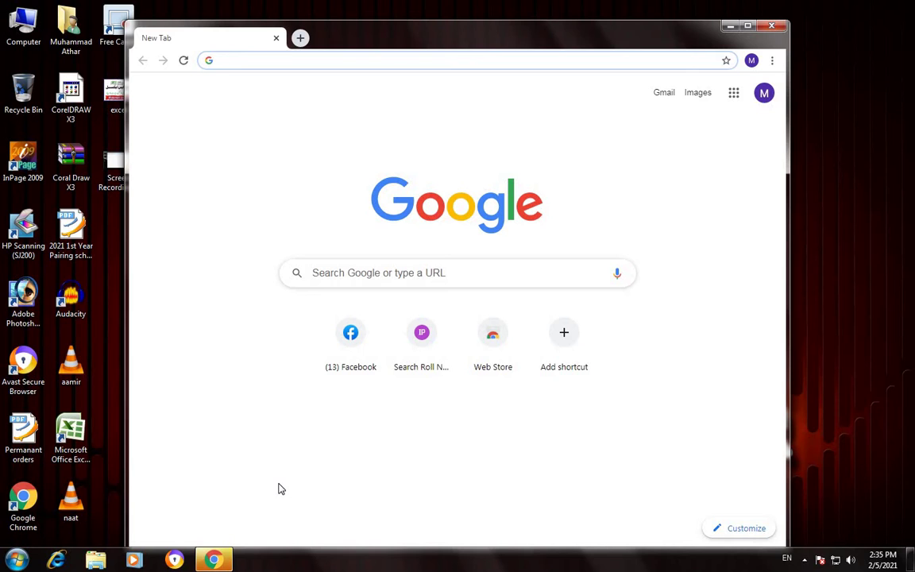
# Step: Search Google for "bolt and nut picture" in a maximized browser window and open all the image results
pyautogui.click(368, 62)
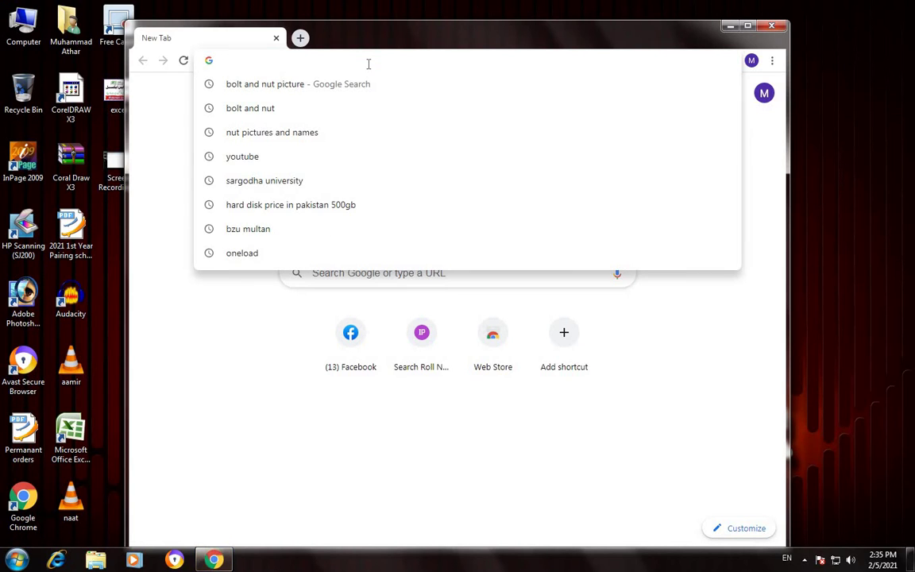
pyautogui.click(266, 84)
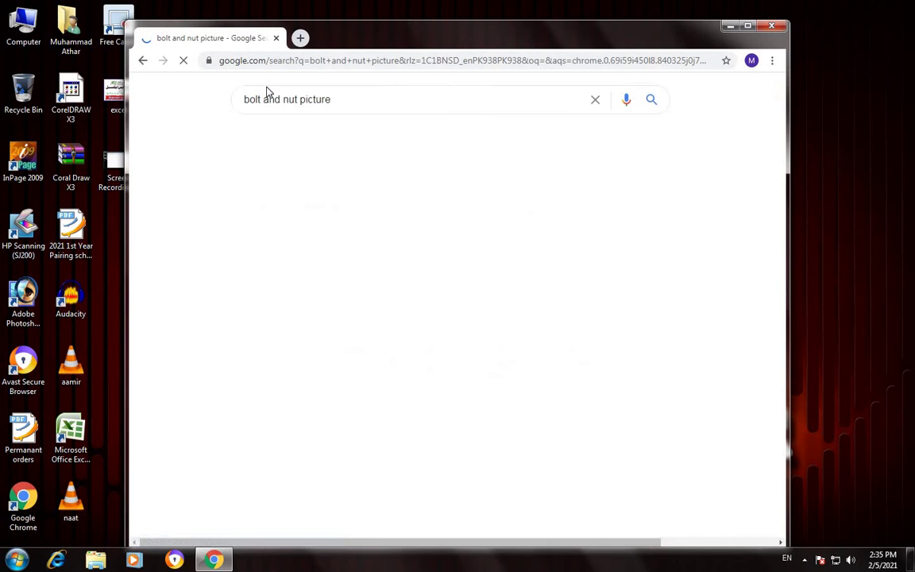
pyautogui.click(750, 27)
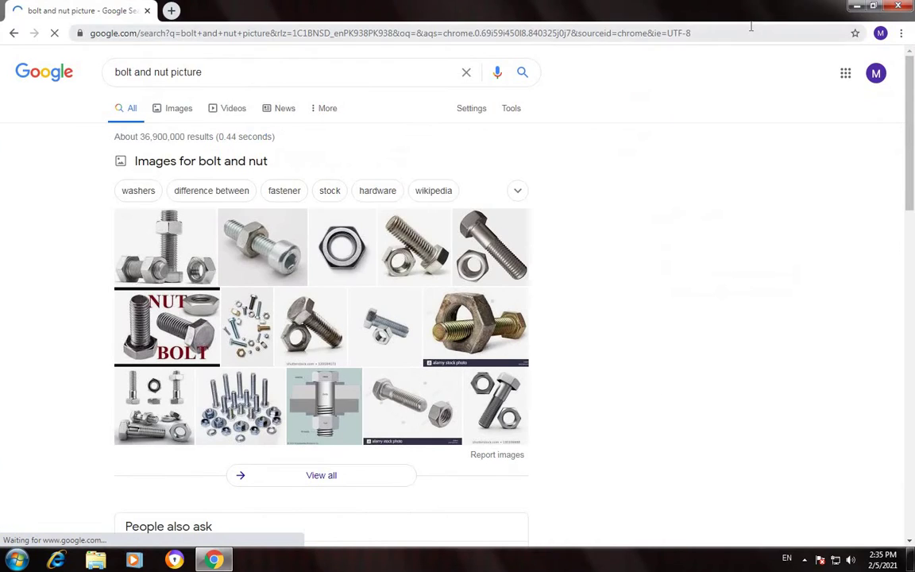
pyautogui.scroll(-1, 258, 377)
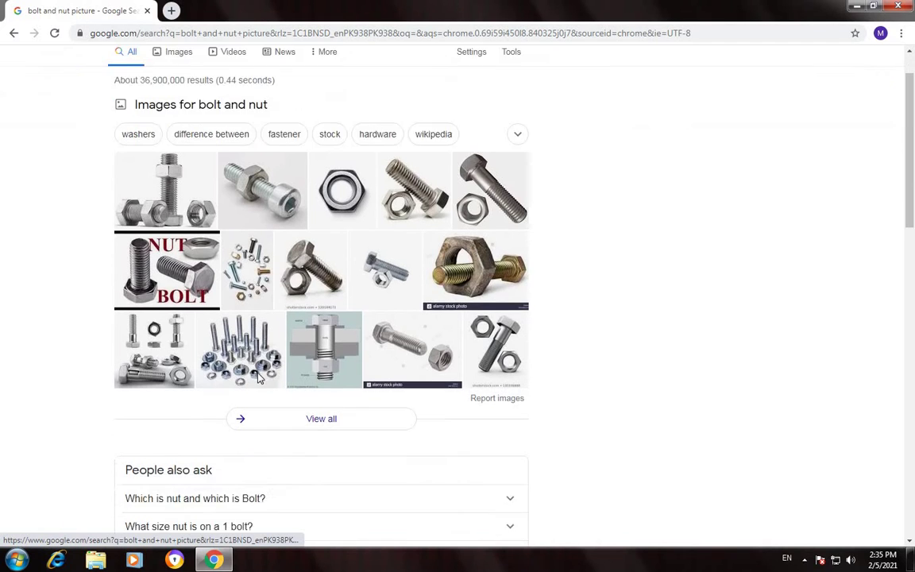
pyautogui.scroll(-1, 258, 378)
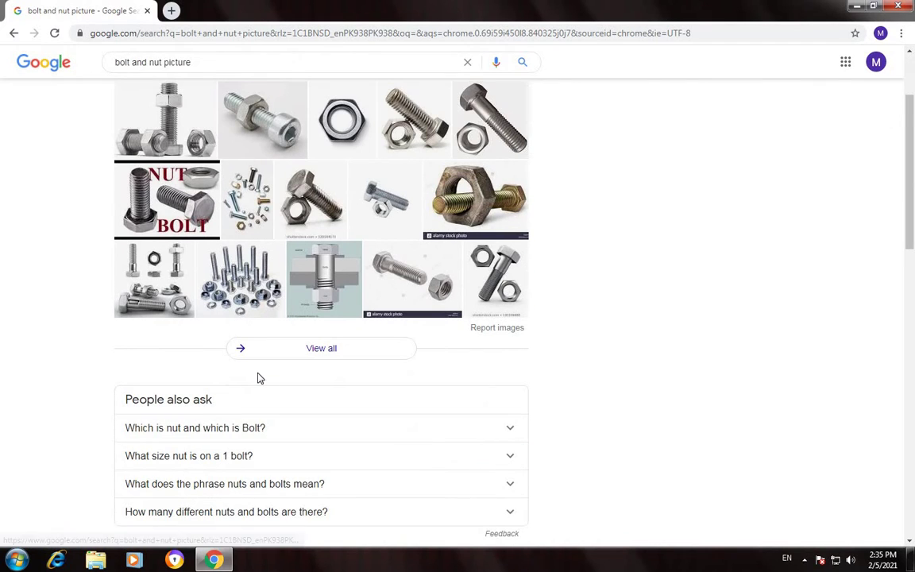
pyautogui.click(332, 354)
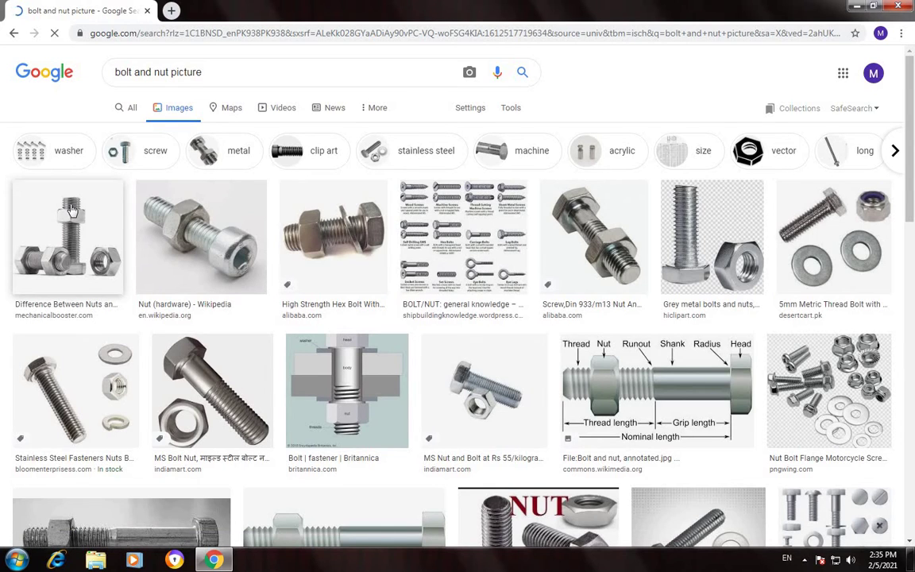
# Step: Filter the bolt and nut image results by color to show only transparent pictures, and look through them
pyautogui.scroll(-2, 377, 490)
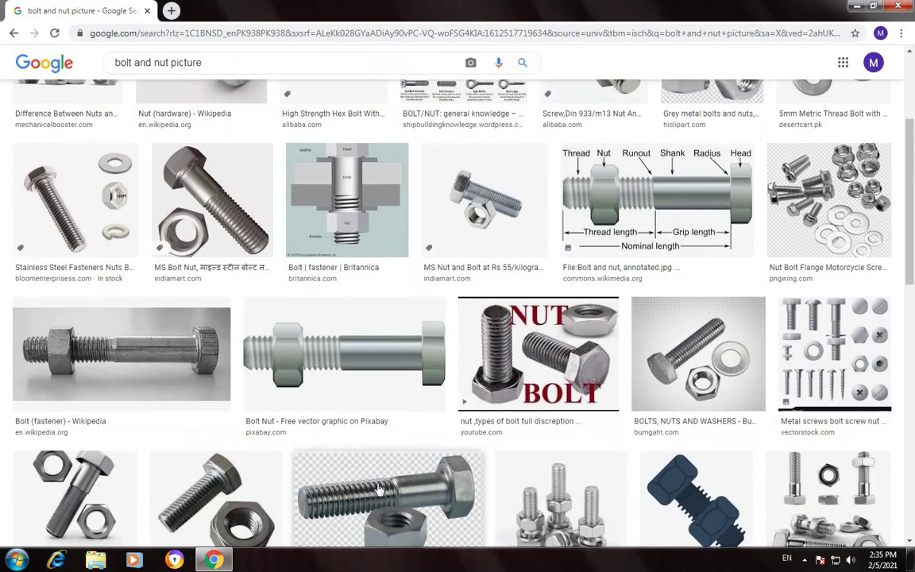
pyautogui.scroll(-1, 377, 490)
pyautogui.scroll(4, 378, 490)
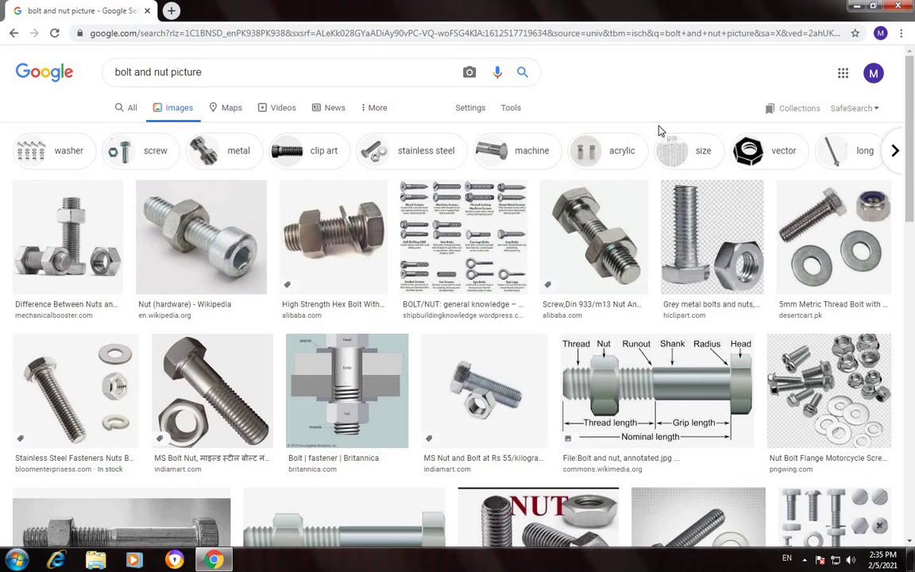
pyautogui.click(509, 111)
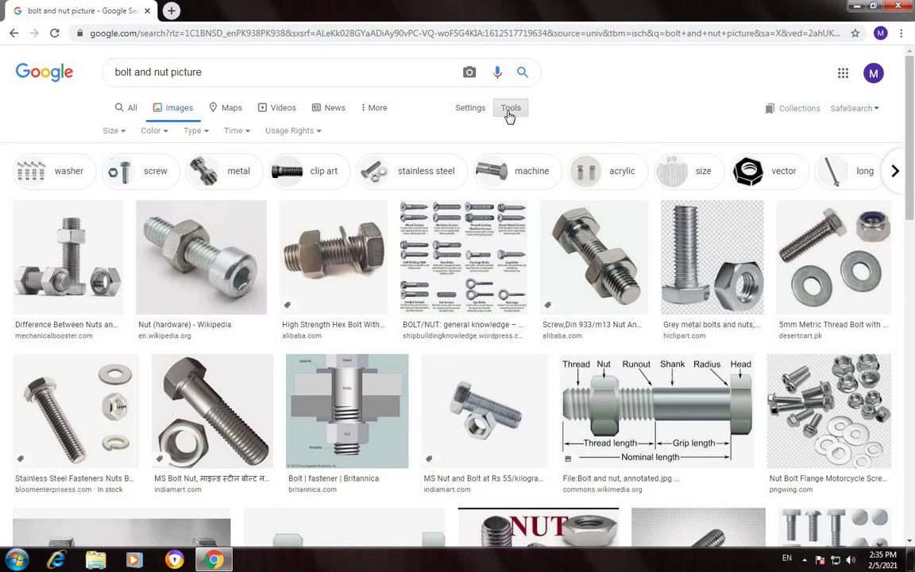
pyautogui.click(166, 139)
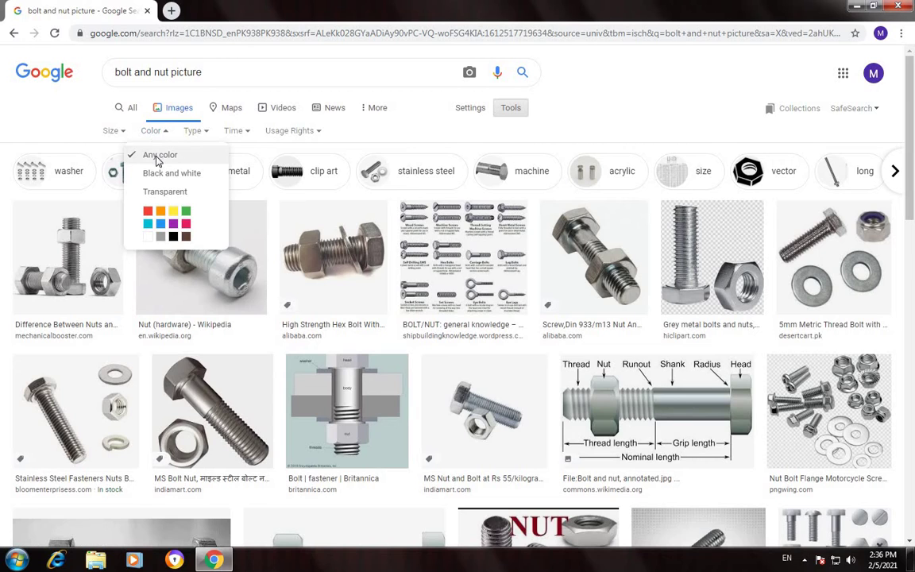
pyautogui.click(166, 195)
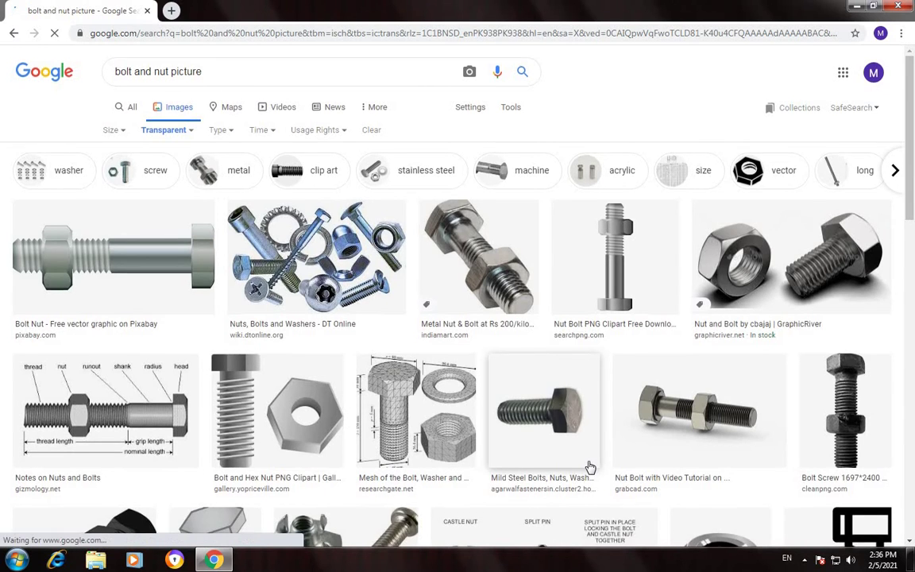
pyautogui.scroll(-3, 589, 466)
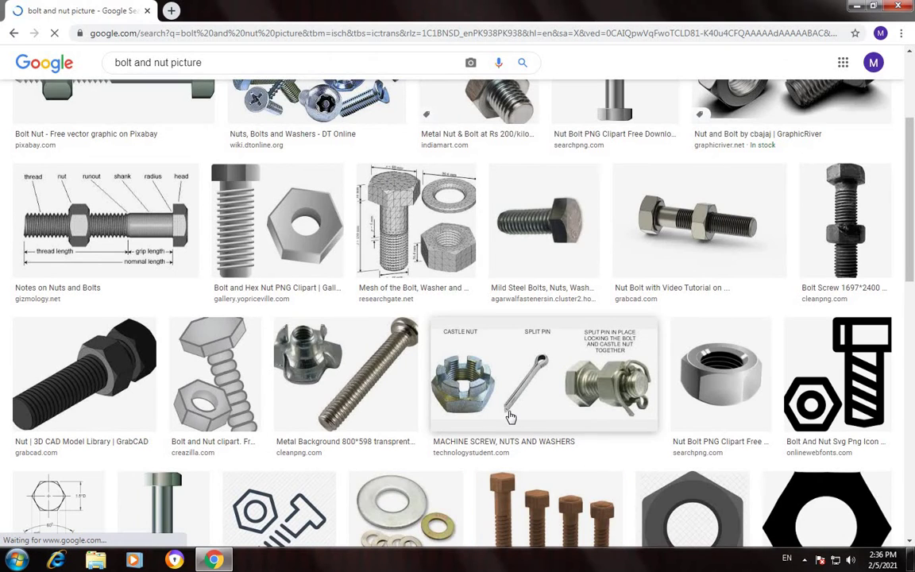
pyautogui.scroll(3, 511, 418)
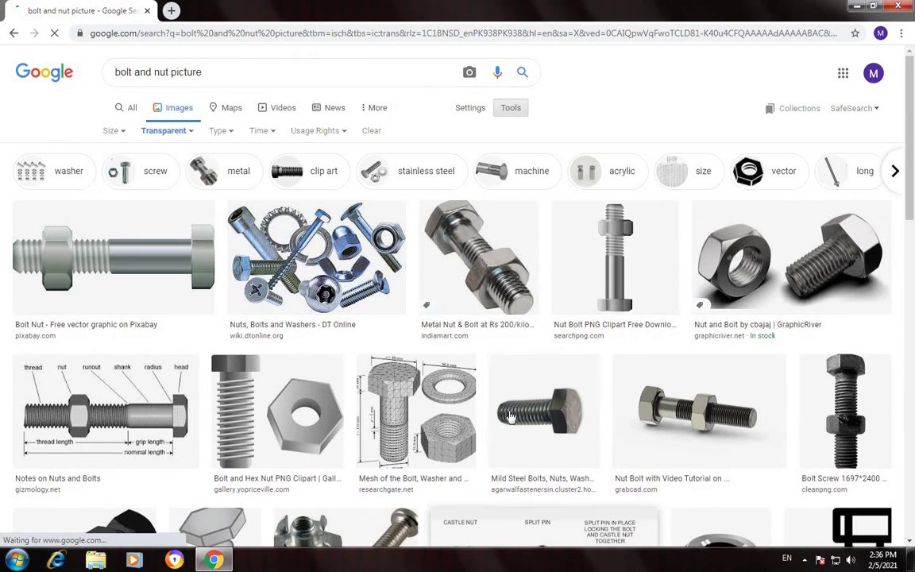
# Step: Save the IndiaMART Metal Nut & Bolt picture to the Desktop as a PNG image named nut, and close the browser
pyautogui.click(494, 286)
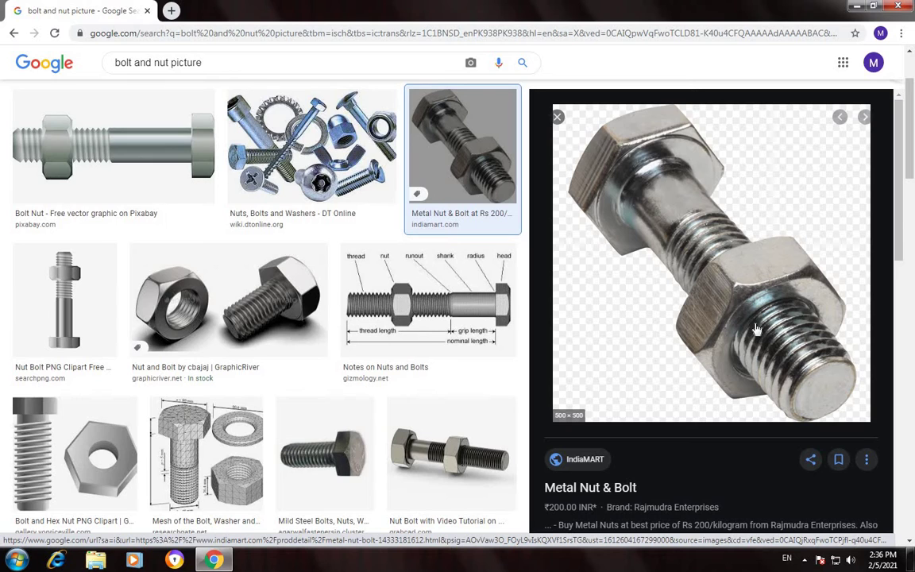
pyautogui.rightClick(702, 232)
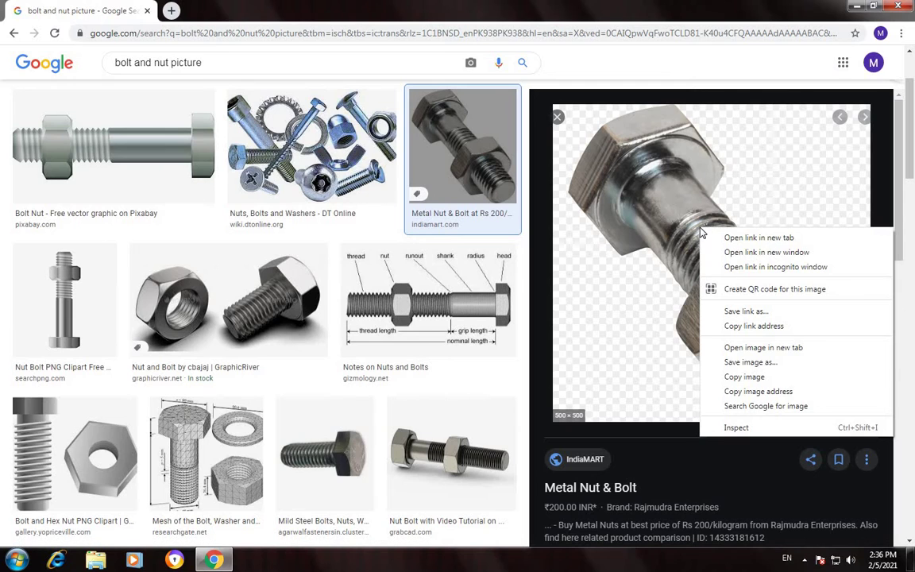
pyautogui.click(738, 367)
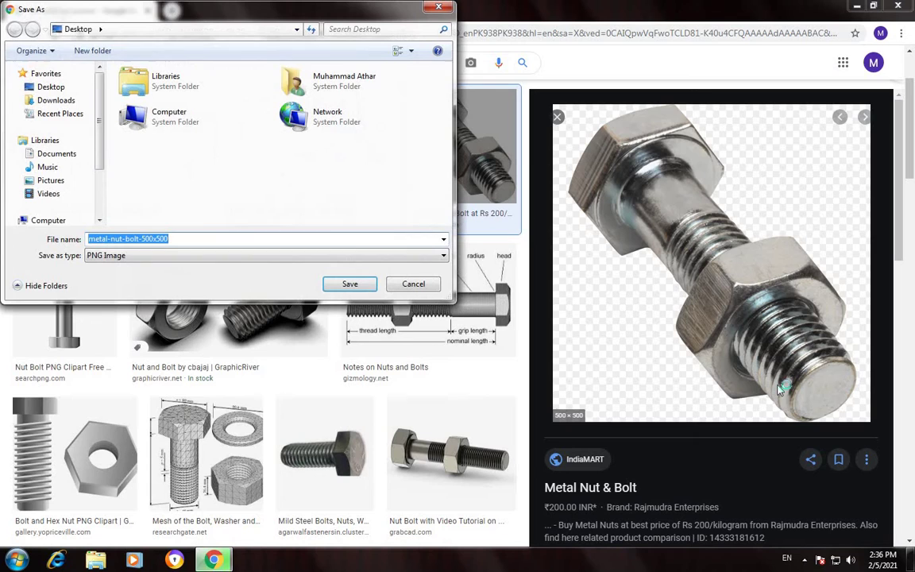
pyautogui.click(57, 89)
pyautogui.click(167, 241)
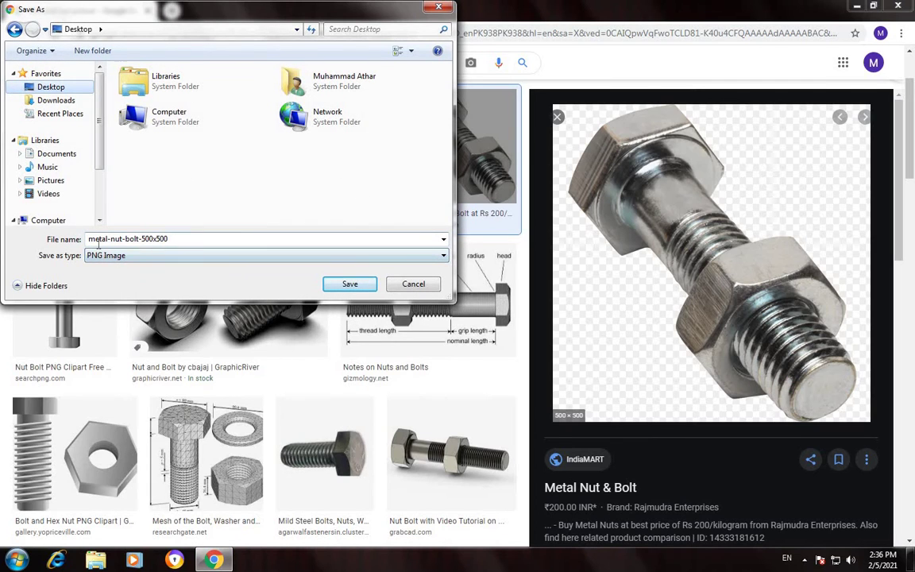
pyautogui.hotkey('ctrl', 'a')
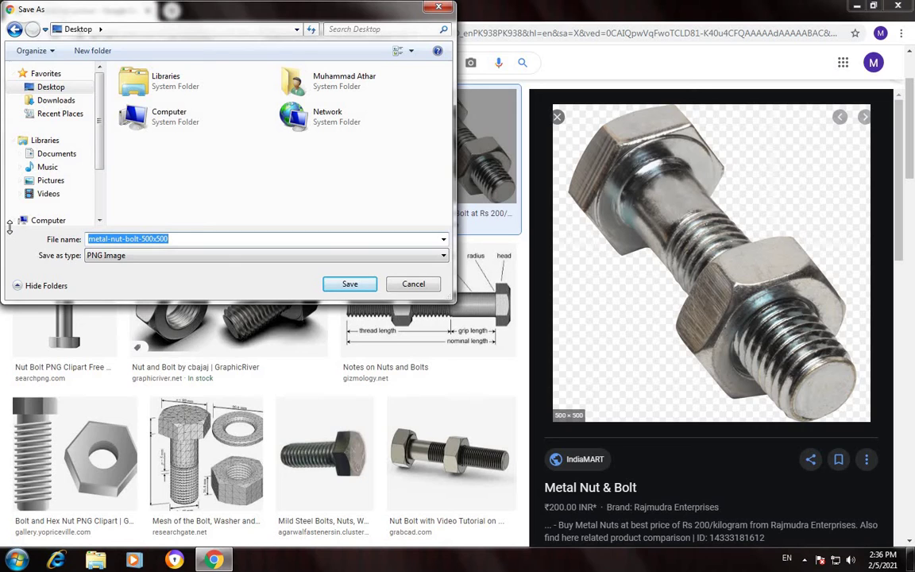
pyautogui.write('nut')
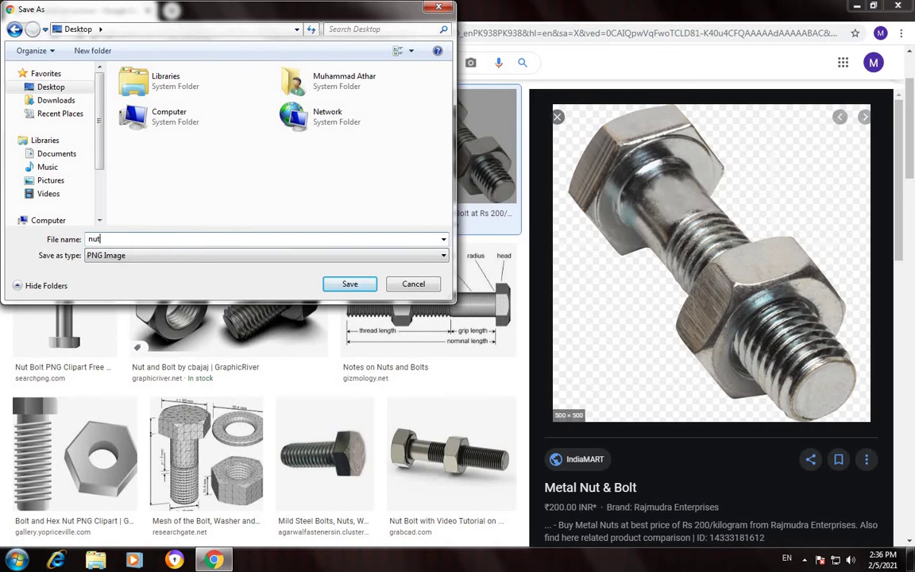
pyautogui.click(349, 283)
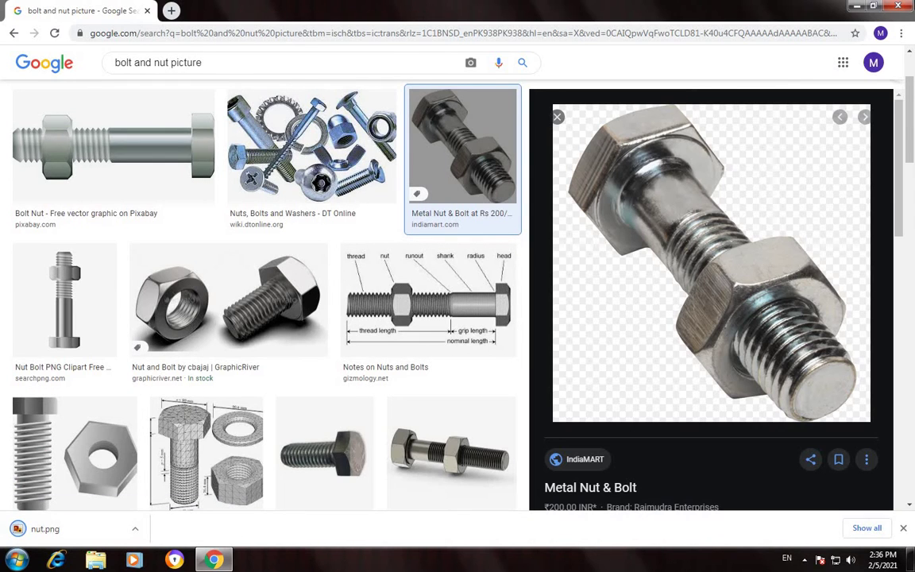
pyautogui.click(906, 8)
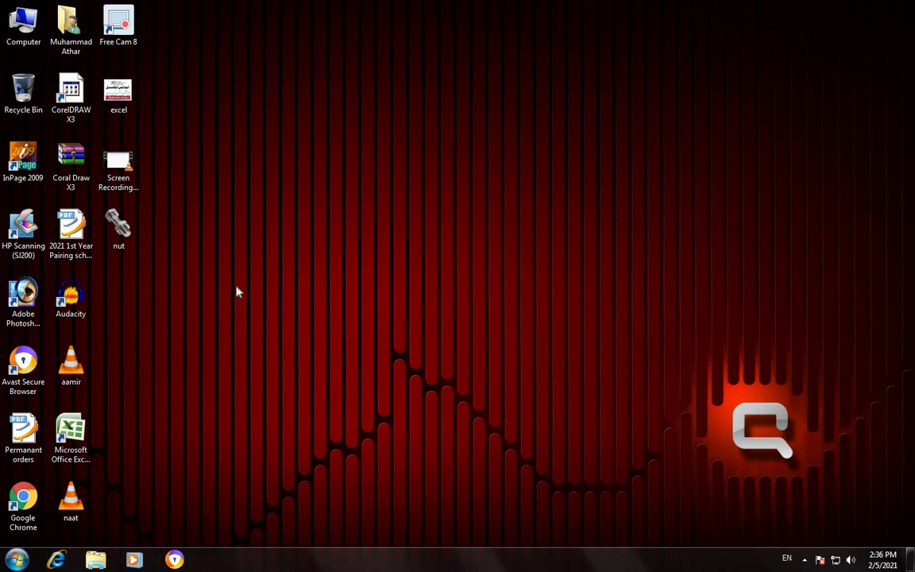
# Step: Preview the saved nut image from the desktop and close the viewer
pyautogui.rightClick(129, 232)
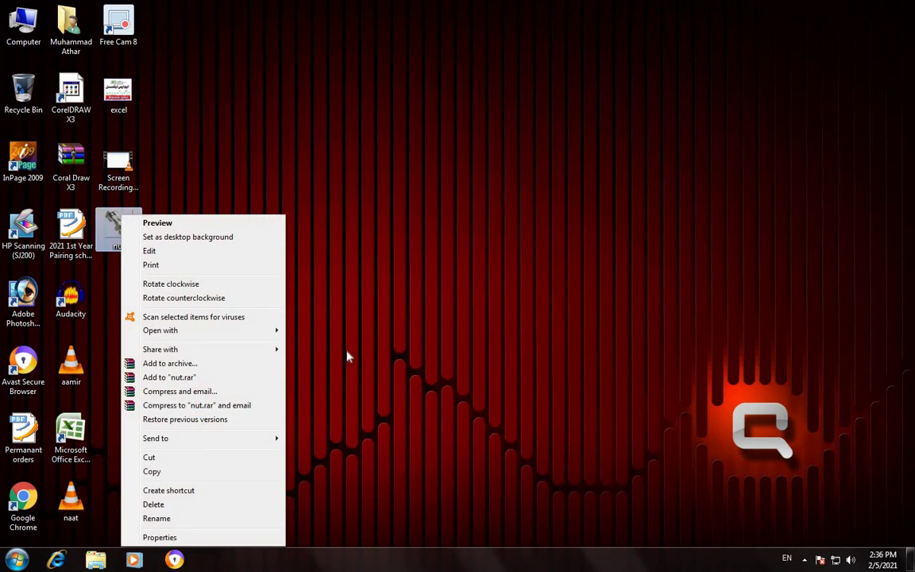
pyautogui.click(407, 314)
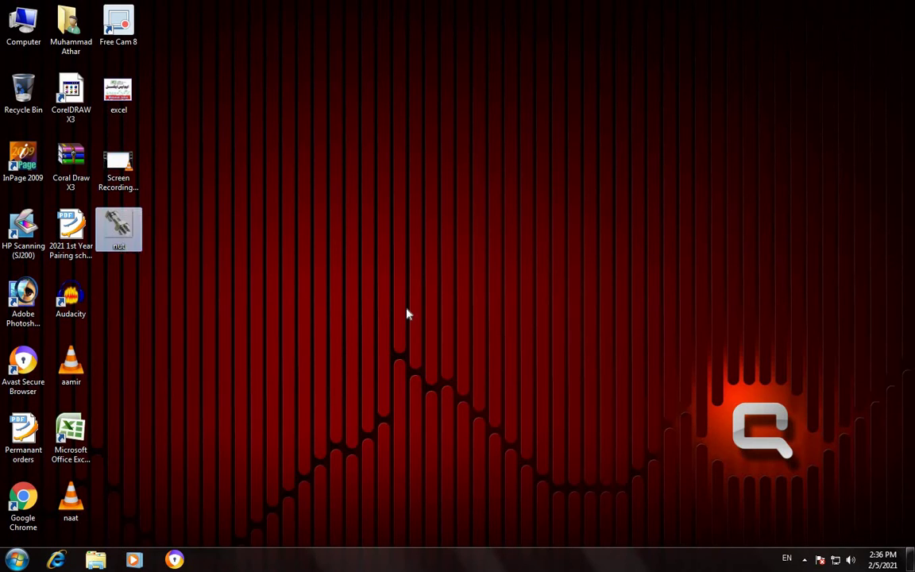
pyautogui.rightClick(121, 215)
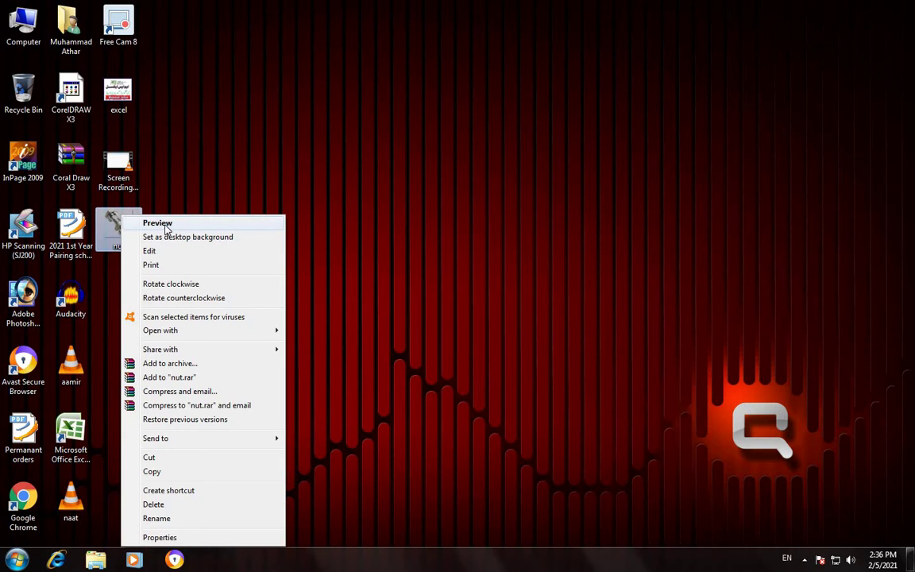
pyautogui.click(158, 223)
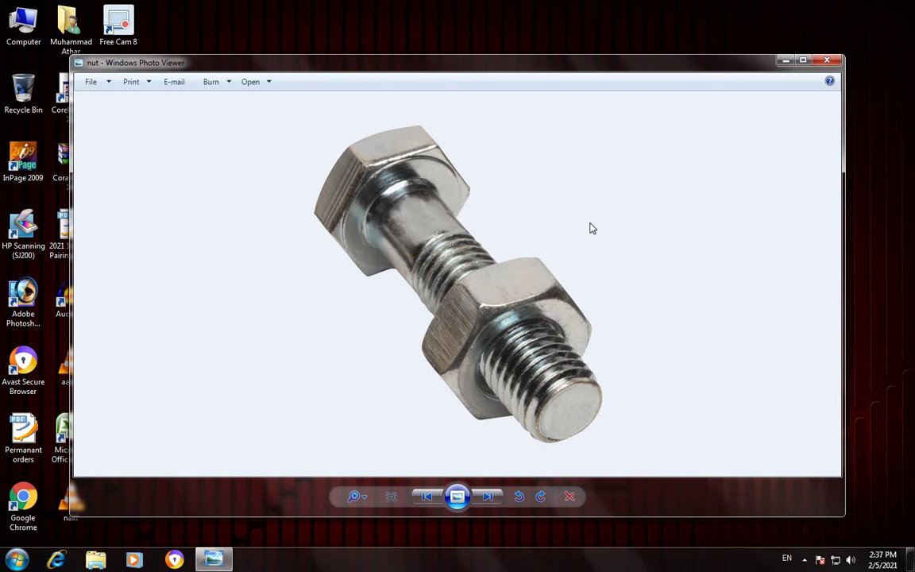
pyautogui.click(824, 60)
# Step: Switch to CorelDRAW X3 and create a new blank drawing without opening the auto-backup file
pyautogui.click(16, 559)
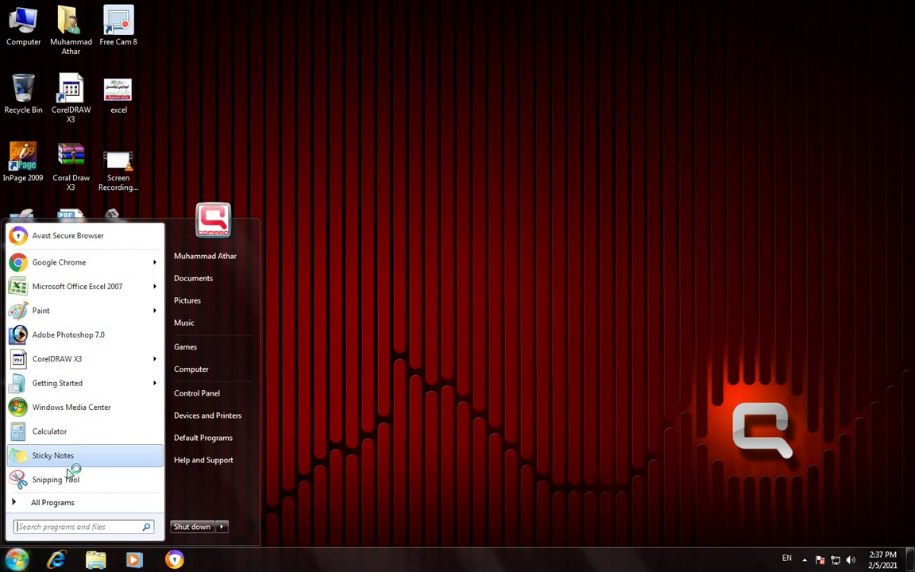
pyautogui.moveTo(57, 367)
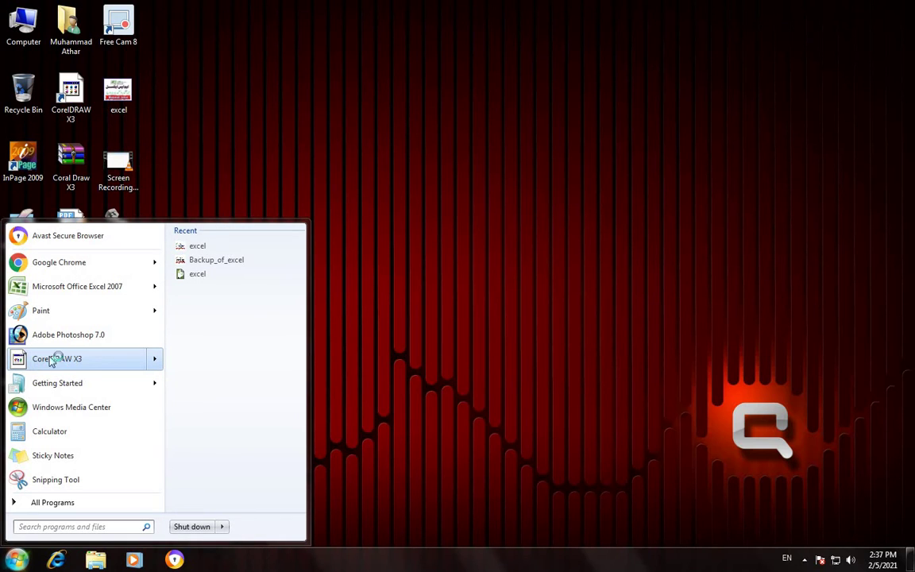
pyautogui.click(540, 342)
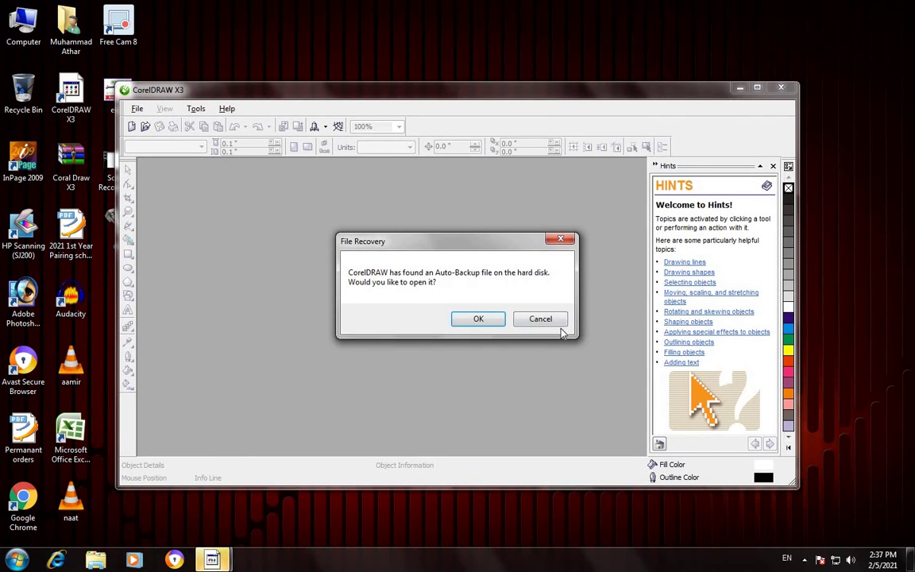
pyautogui.click(567, 242)
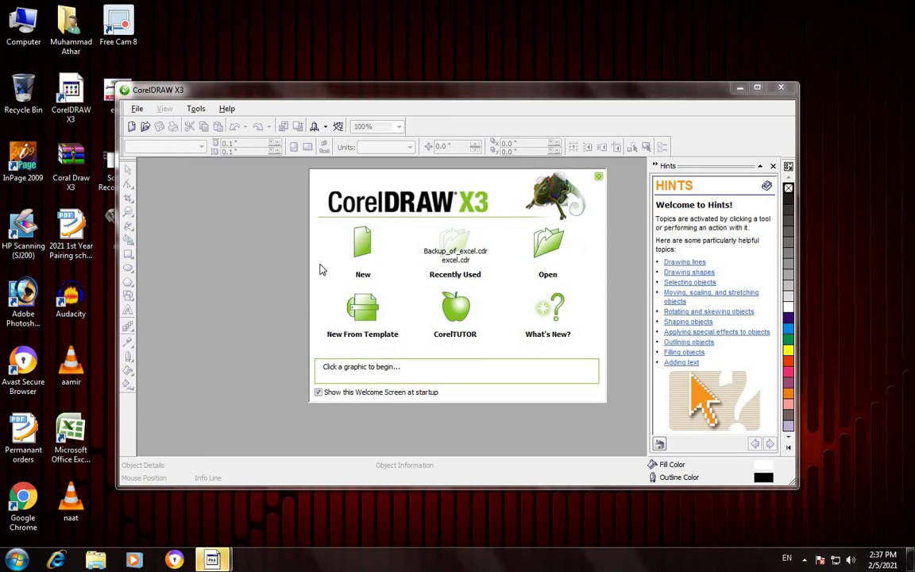
pyautogui.click(362, 251)
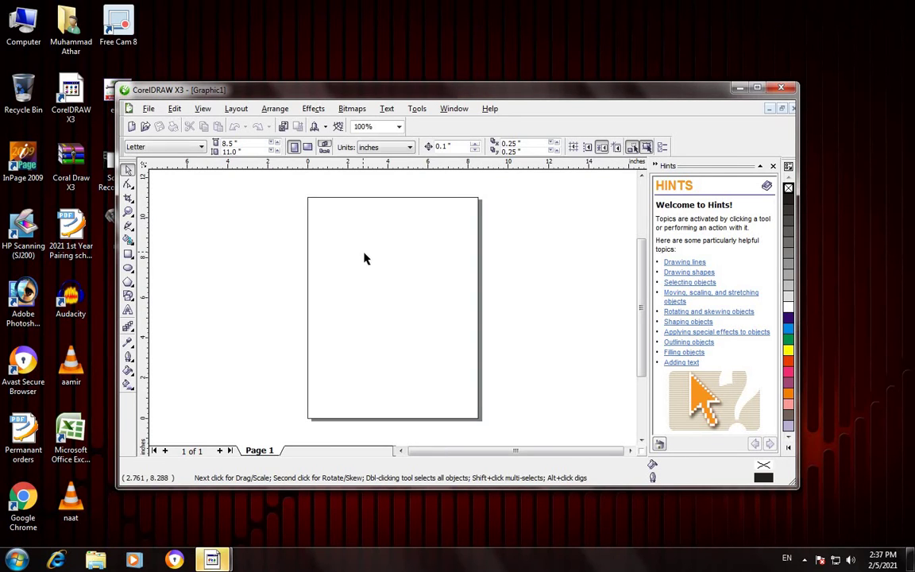
# Step: Maximize the drawing window and set the Letter page to landscape orientation
pyautogui.click(757, 88)
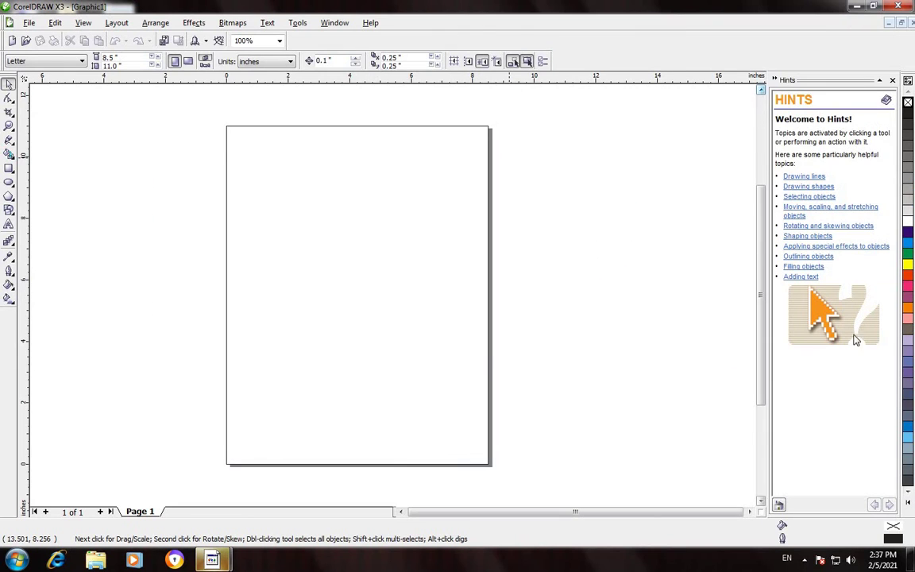
pyautogui.click(189, 62)
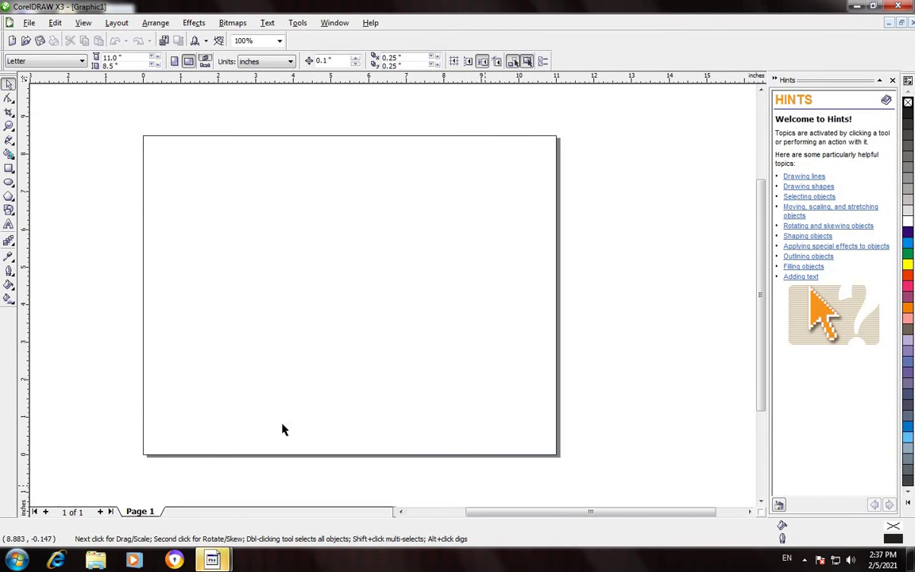
pyautogui.click(401, 513)
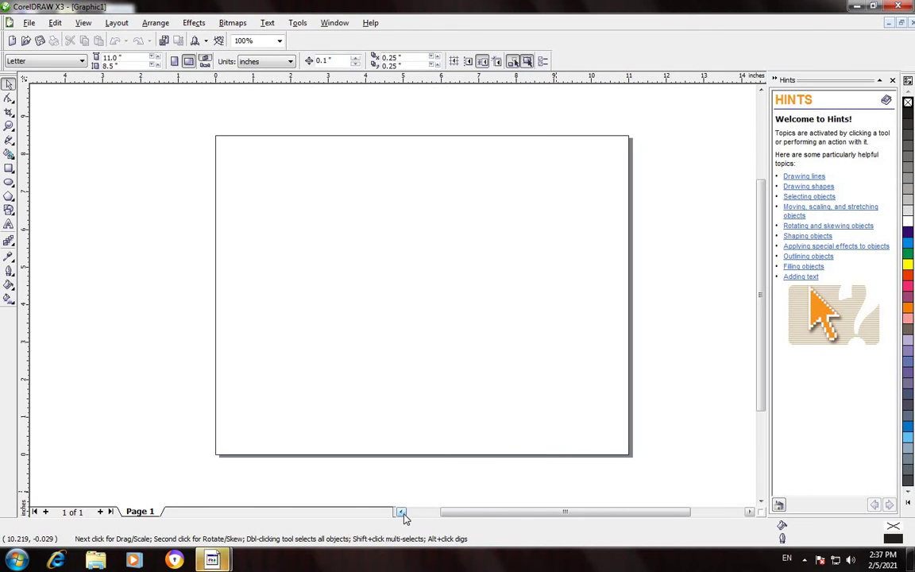
# Step: Create a rectangle that frames the whole 11 x 8.5 inch page and close the Hints docker
pyautogui.doubleClick(9, 169)
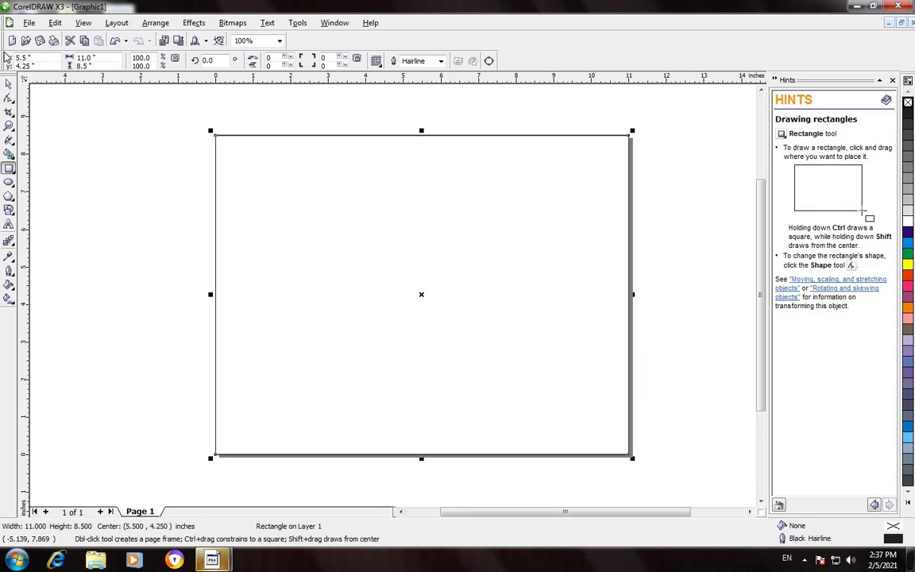
pyautogui.click(892, 80)
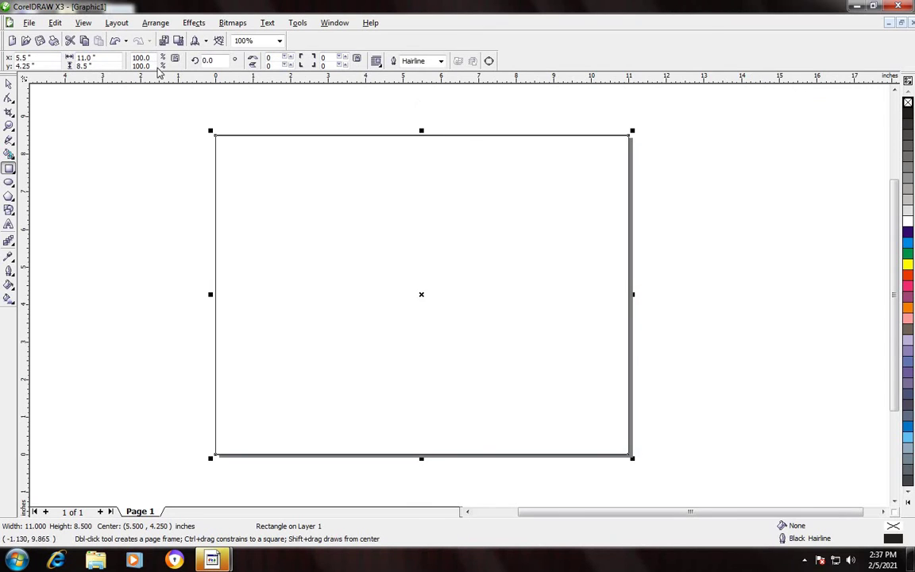
pyautogui.click(9, 82)
pyautogui.click(419, 295)
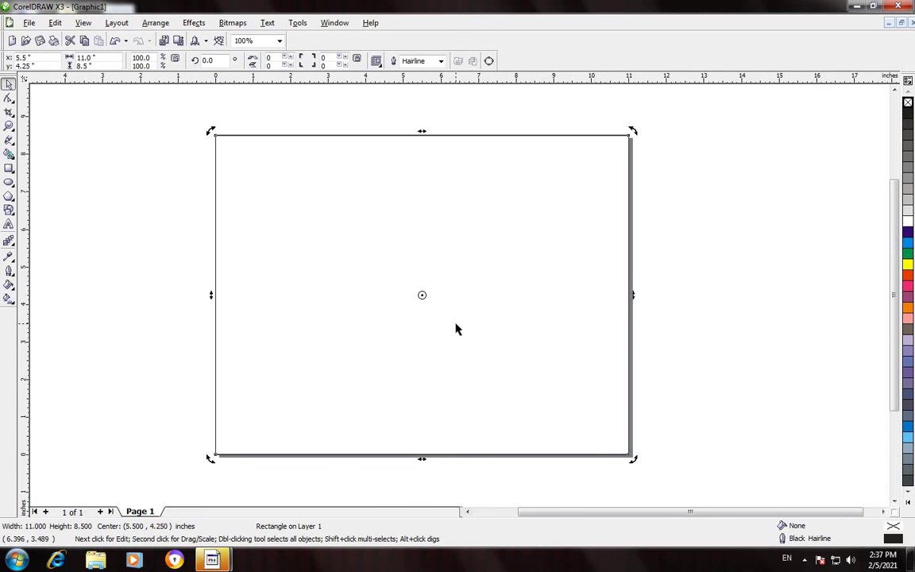
# Step: Fill the page-sized rectangle with the 100C100M100Y100K black from the expanded colour palette and deselect it
pyautogui.click(911, 506)
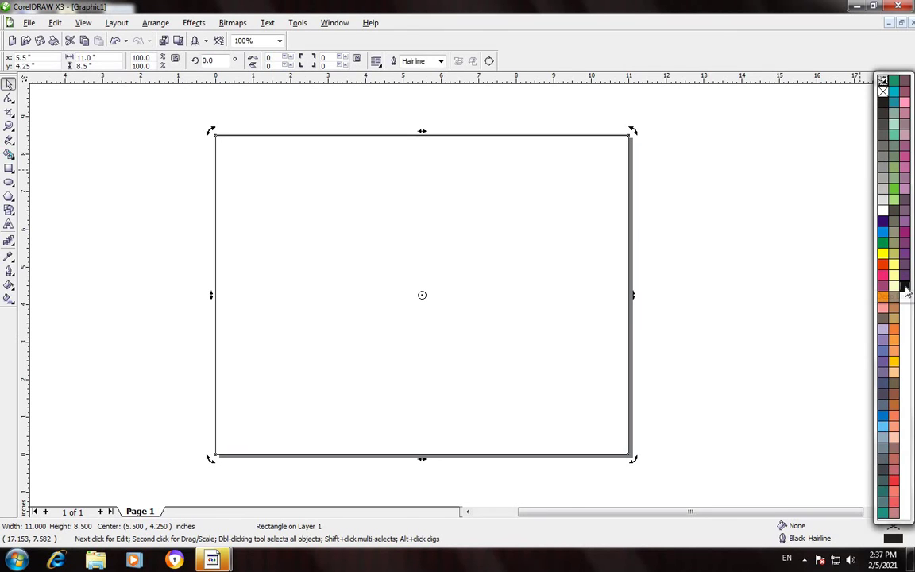
pyautogui.click(905, 287)
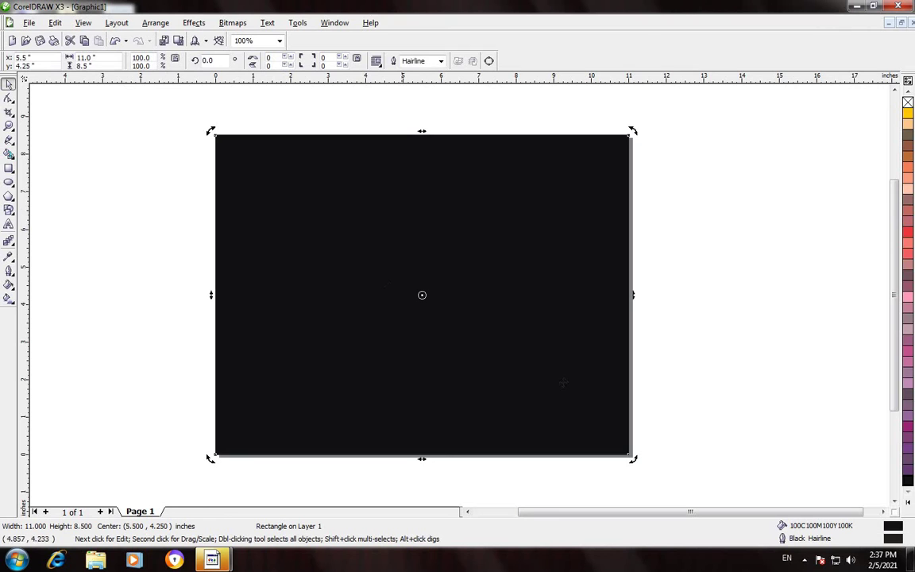
pyautogui.click(740, 341)
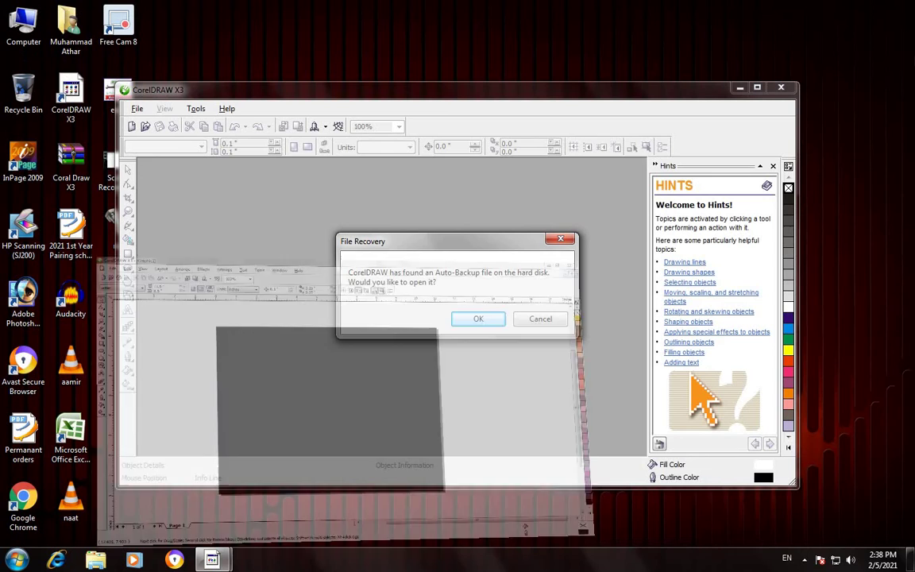
# Step: Decline the auto-backup recovery in the other CorelDRAW window and minimize that window to reach the desktop
pyautogui.press('Escape')
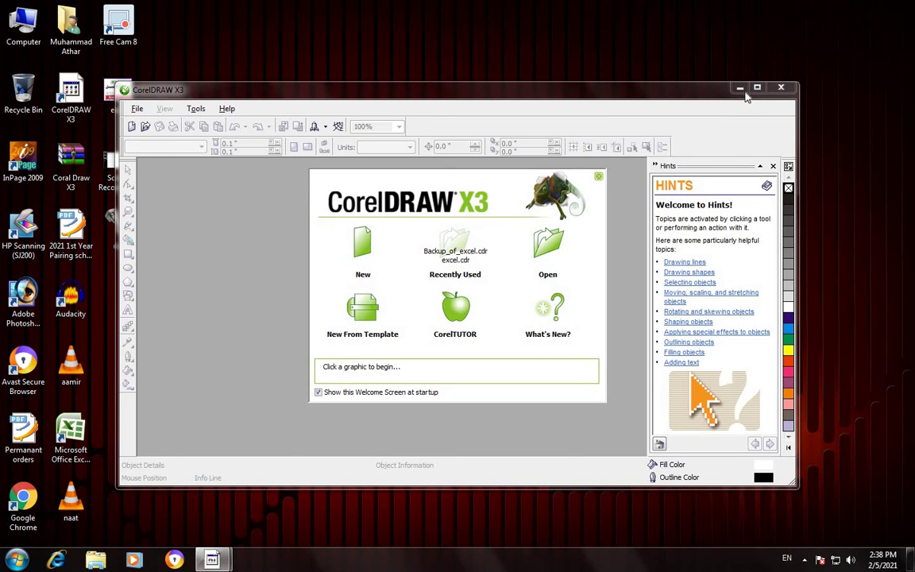
pyautogui.click(343, 237)
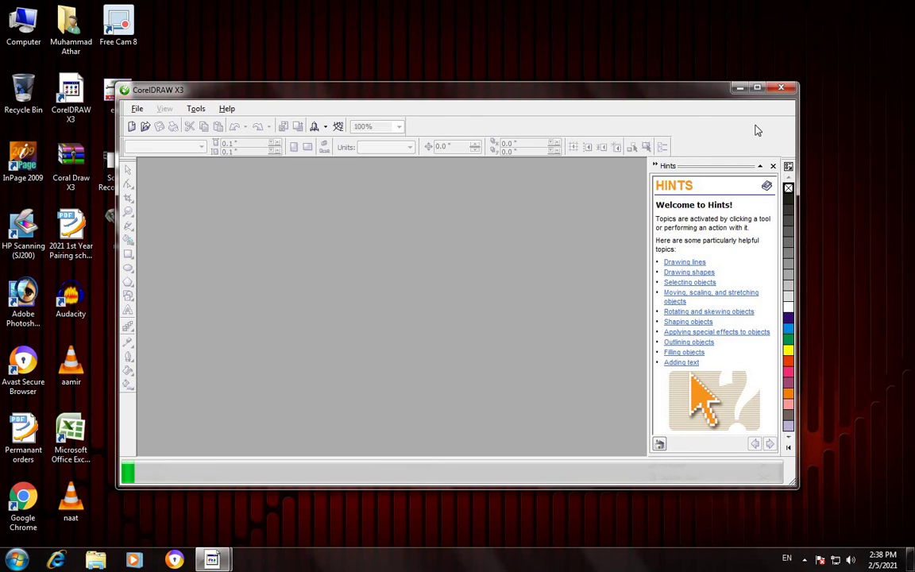
pyautogui.click(738, 87)
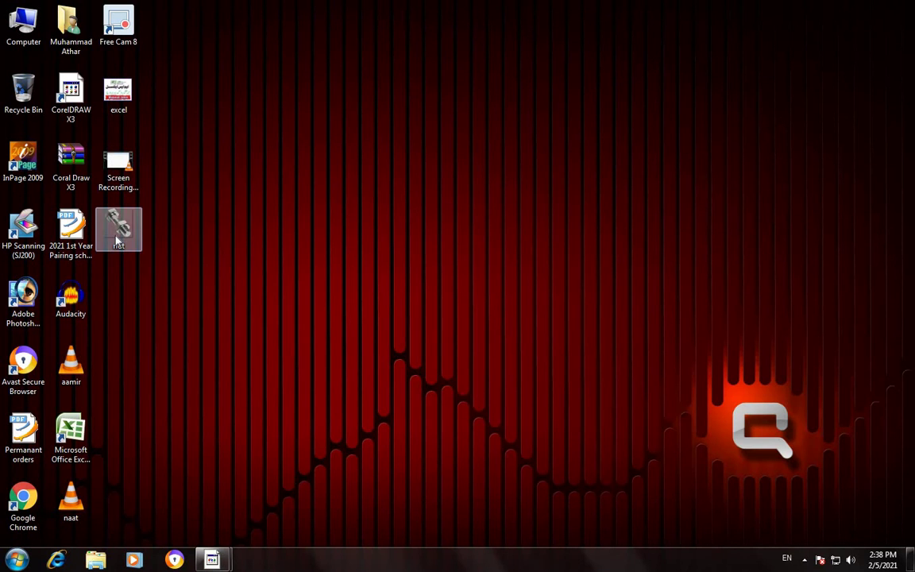
# Step: Copy the nut image from the desktop and paste it into the CorelDRAW drawing with the black background
pyautogui.rightClick(117, 241)
pyautogui.click(159, 471)
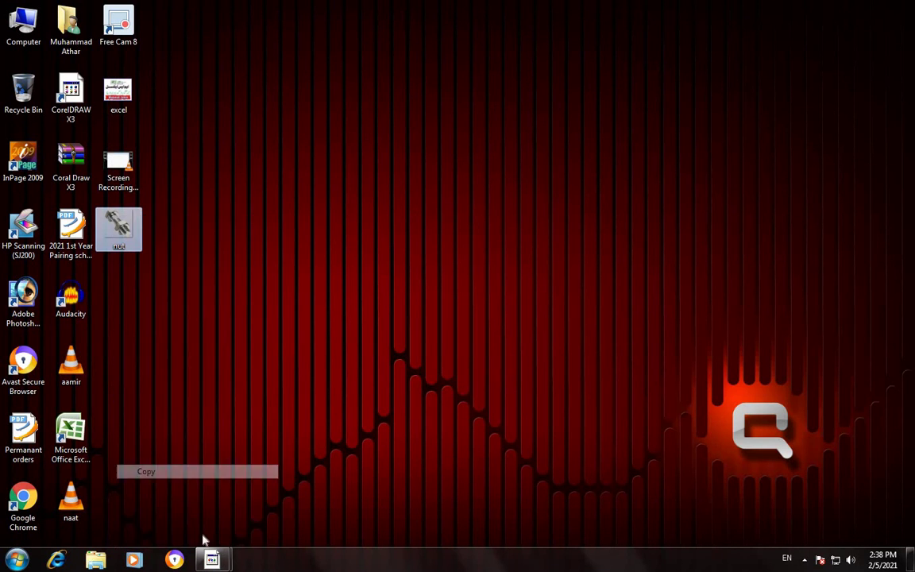
pyautogui.moveTo(216, 560)
pyautogui.click(282, 500)
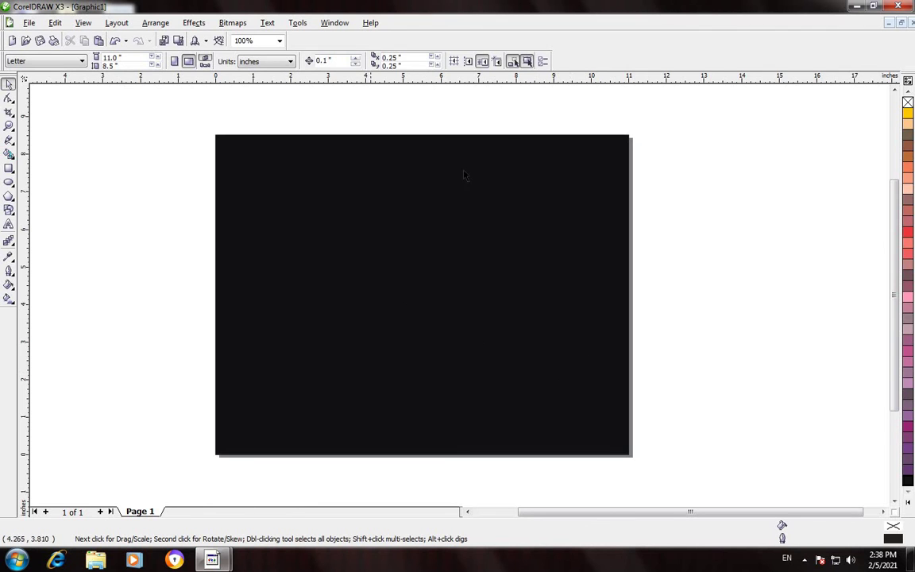
pyautogui.rightClick(135, 186)
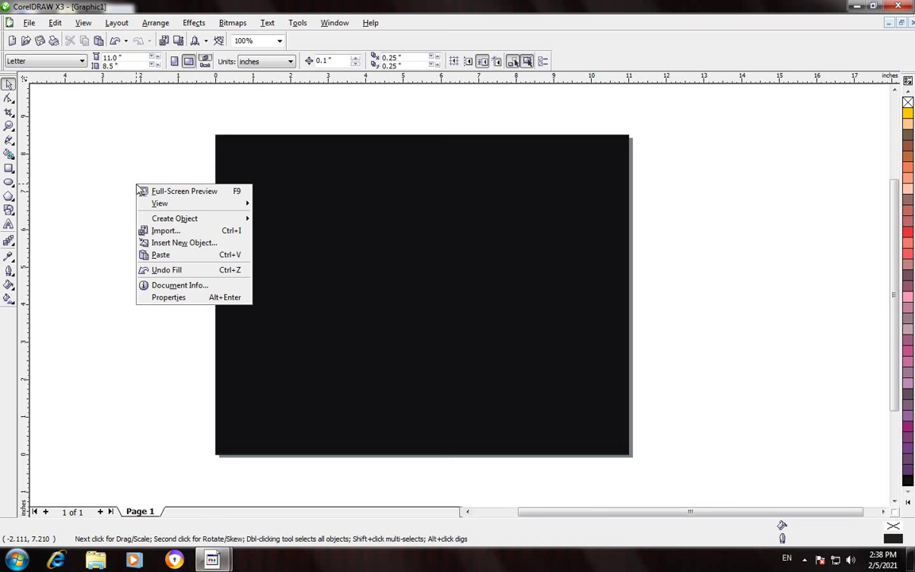
pyautogui.click(169, 256)
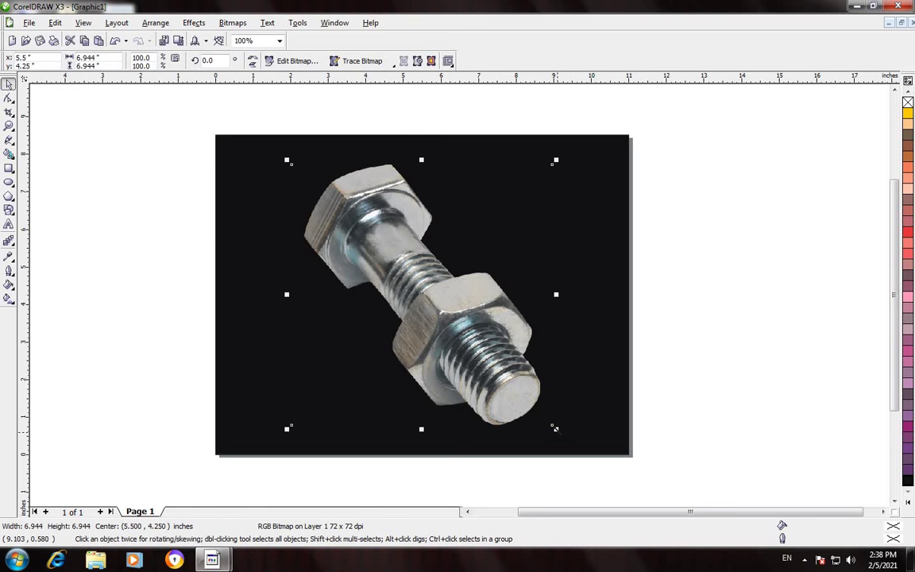
# Step: Scale the bolt and nut picture down to about 5.69 inches square and reposition it near the page centre
pyautogui.moveTo(553, 428); pyautogui.dragTo(505, 380)
pyautogui.moveTo(373, 263); pyautogui.dragTo(397, 292)
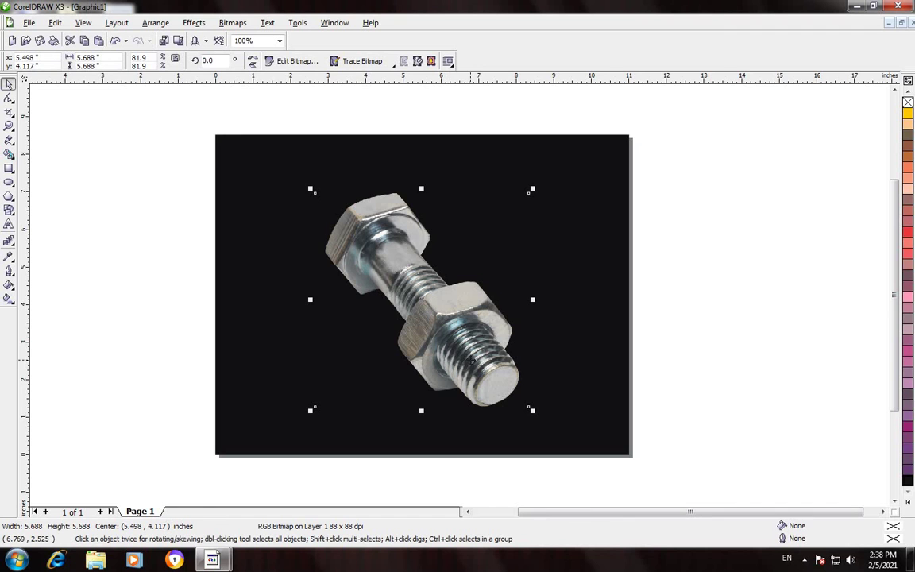
pyautogui.scroll(3, 466, 339)
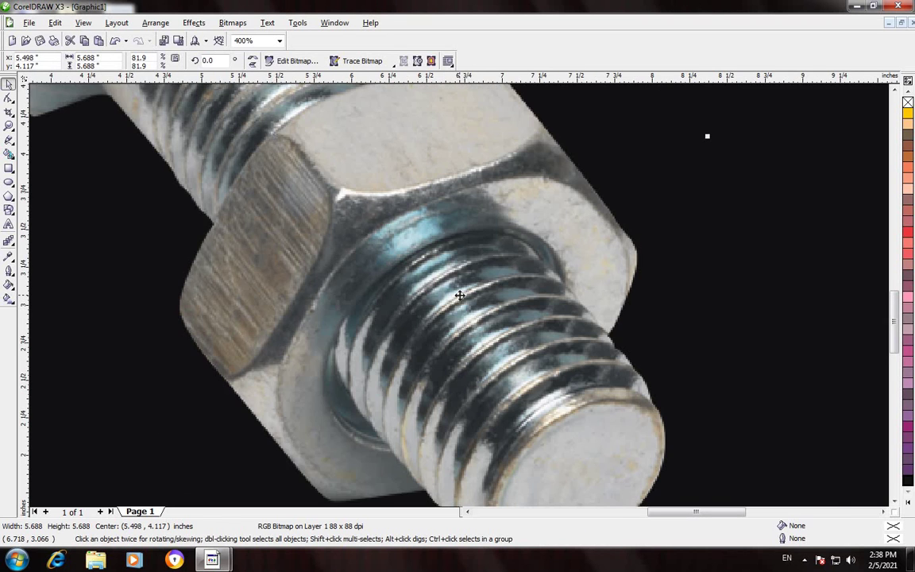
pyautogui.scroll(-3, 459, 295)
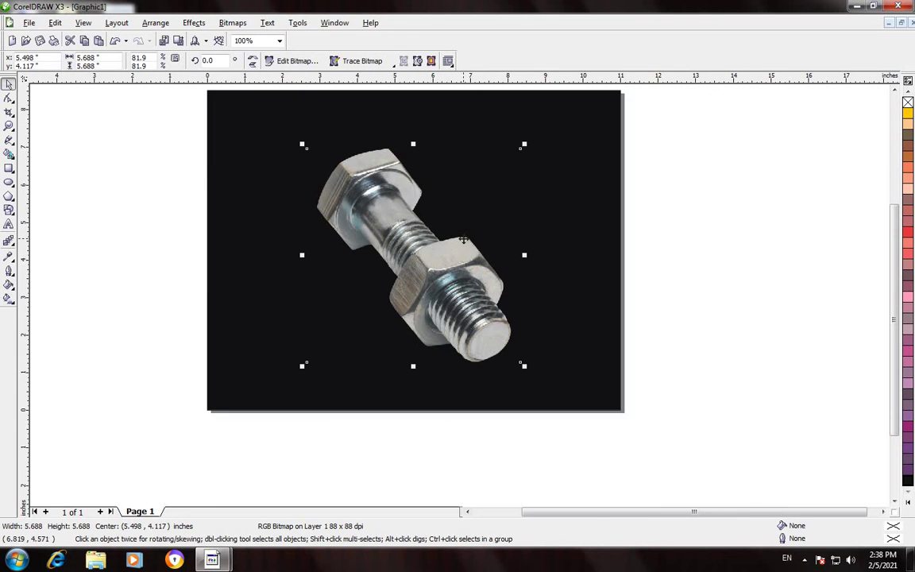